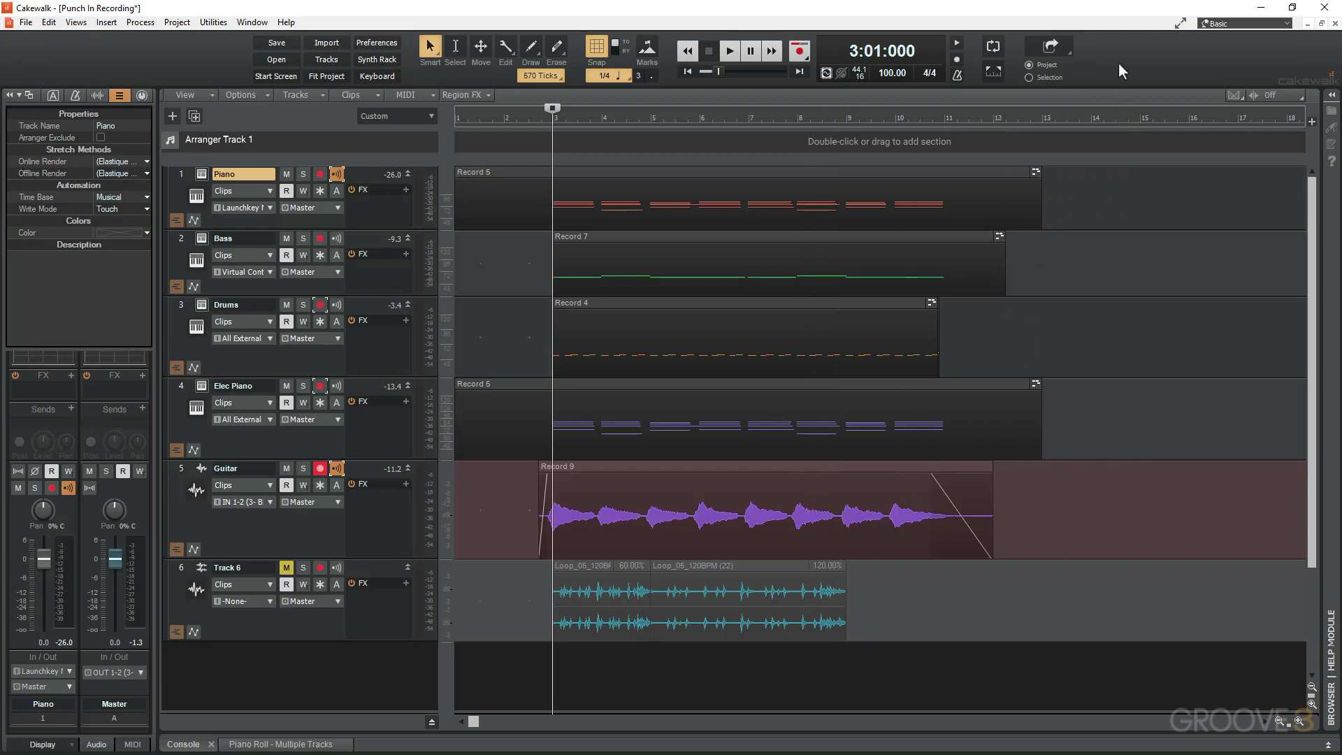
Step: Show the Punch module on the Control Bar through Modules > Punch
right_click(1152, 48)
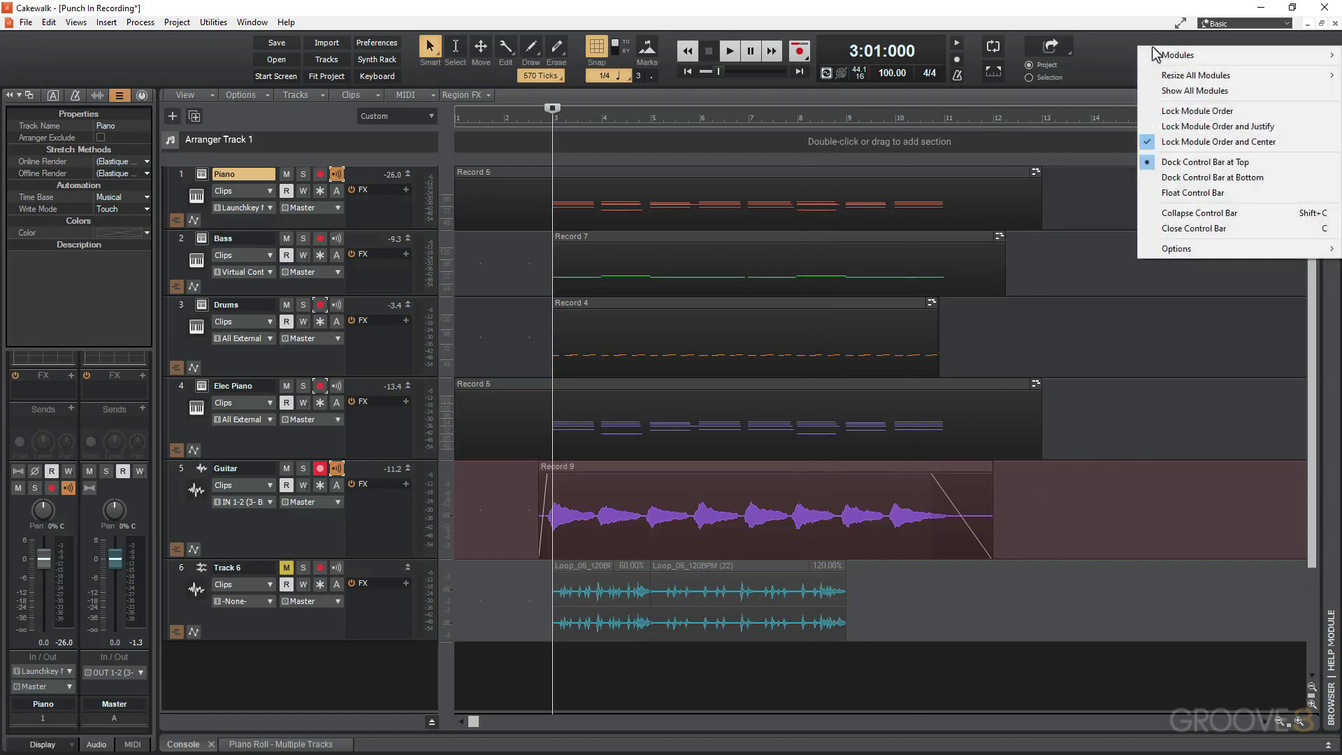
mouse_move(1157, 63)
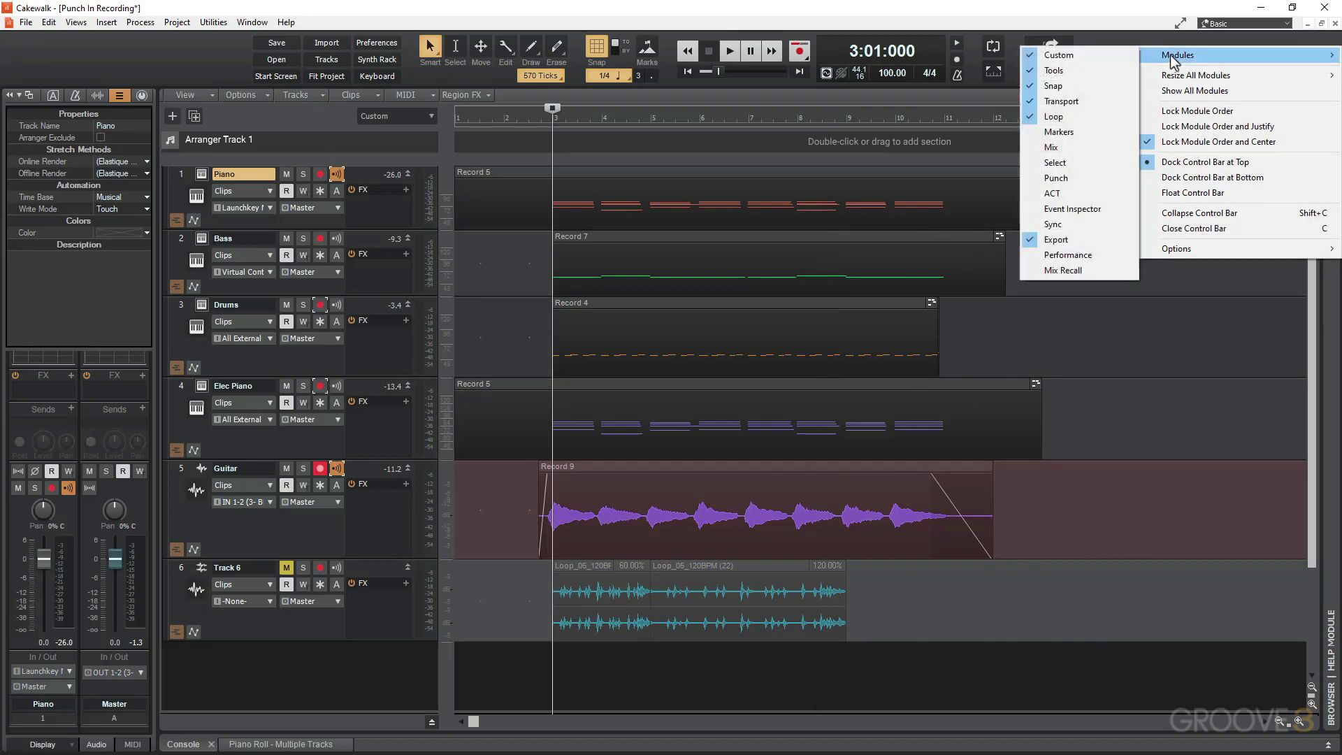
left_click(1055, 178)
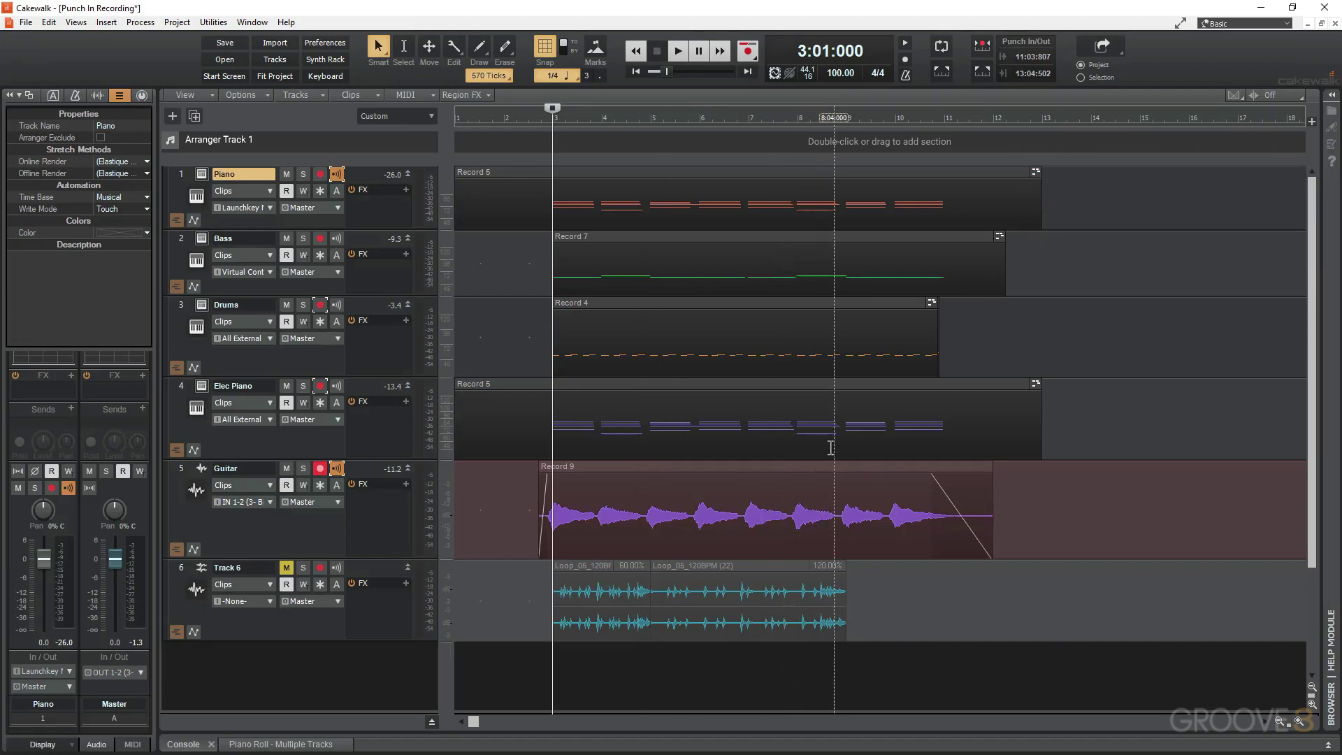
Step: Set the punch points to the selected 7:04:000–9:02:000 range and keep Auto Punch on
left_click_drag(788, 118, 859, 118)
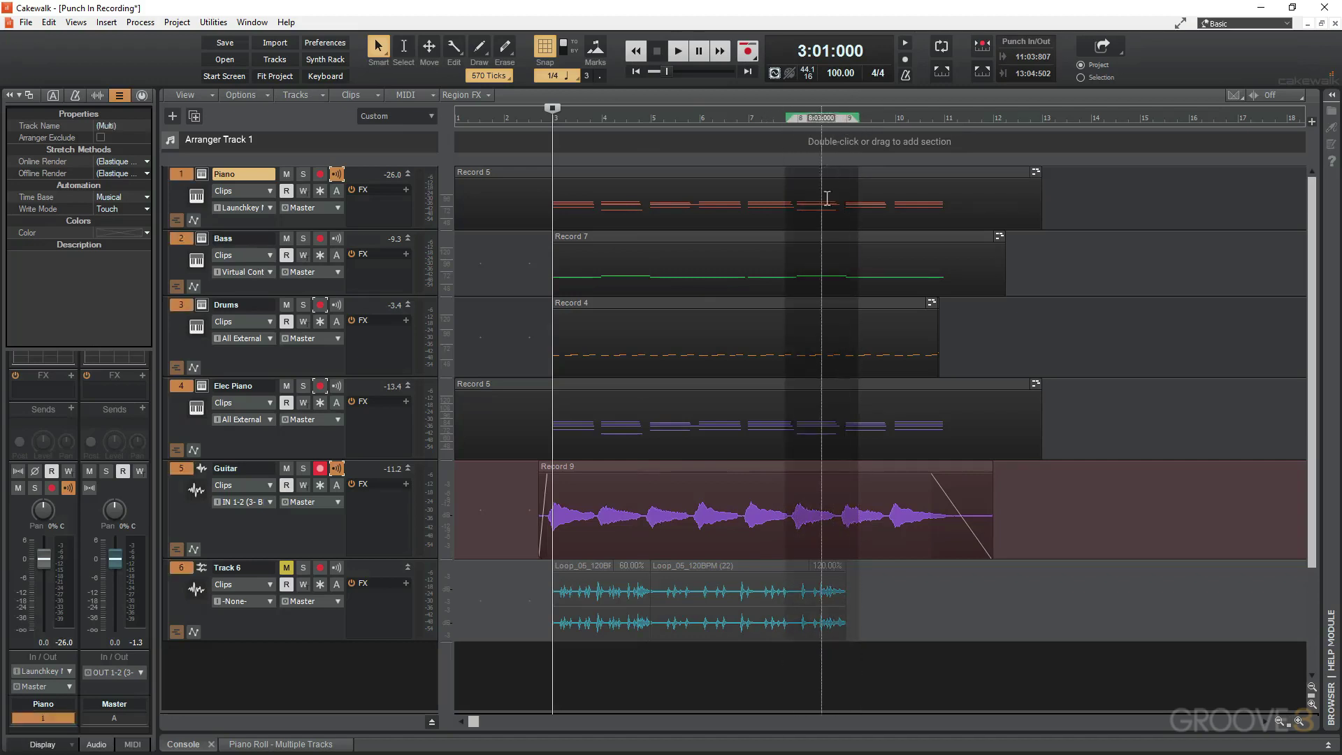
left_click(981, 69)
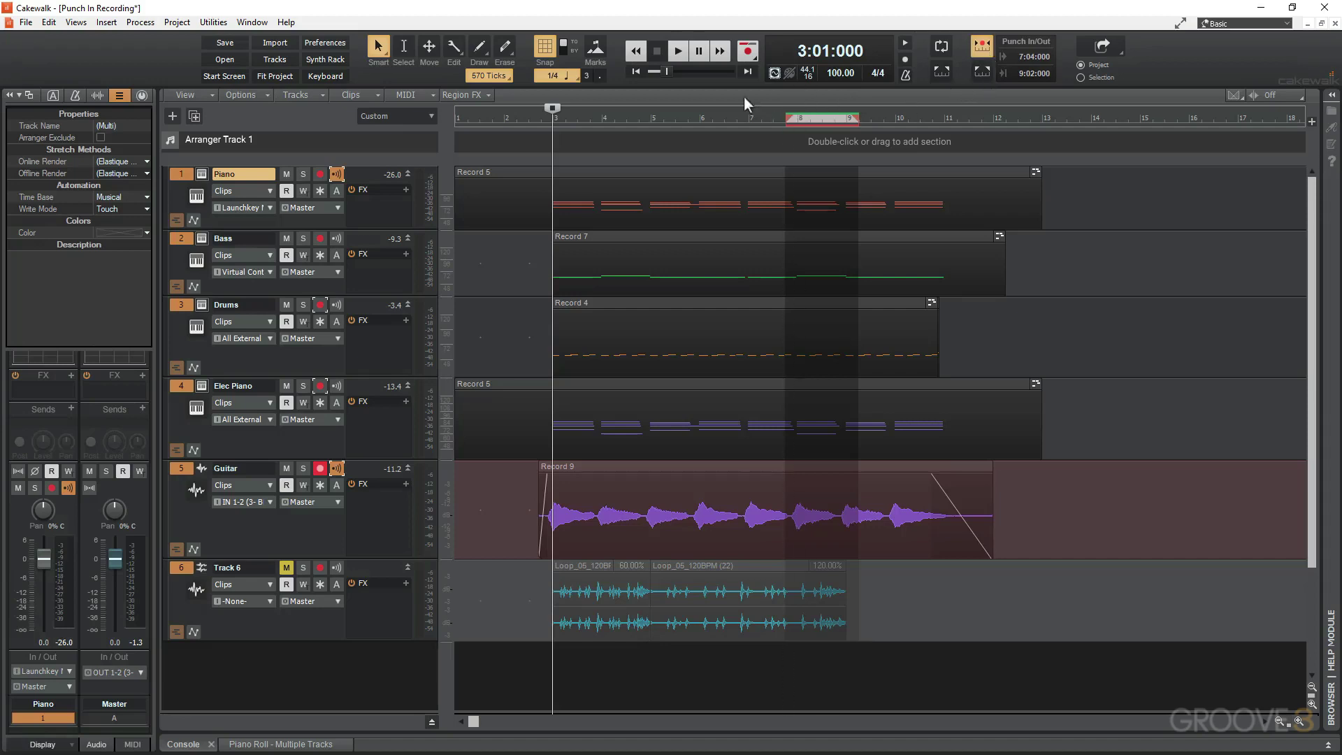
left_click(983, 49)
left_click(982, 51)
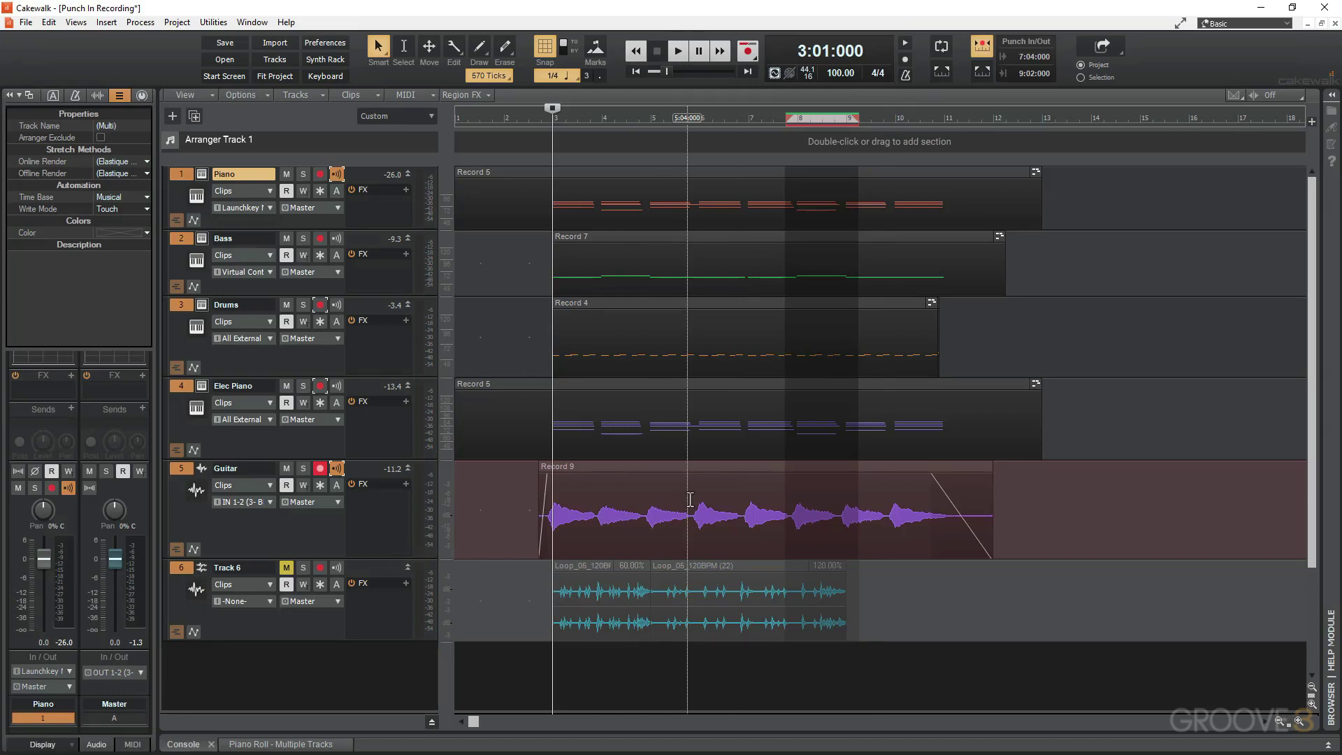
Step: Set the Record preferences' recording mode to Overwrite and apply it
right_click(748, 59)
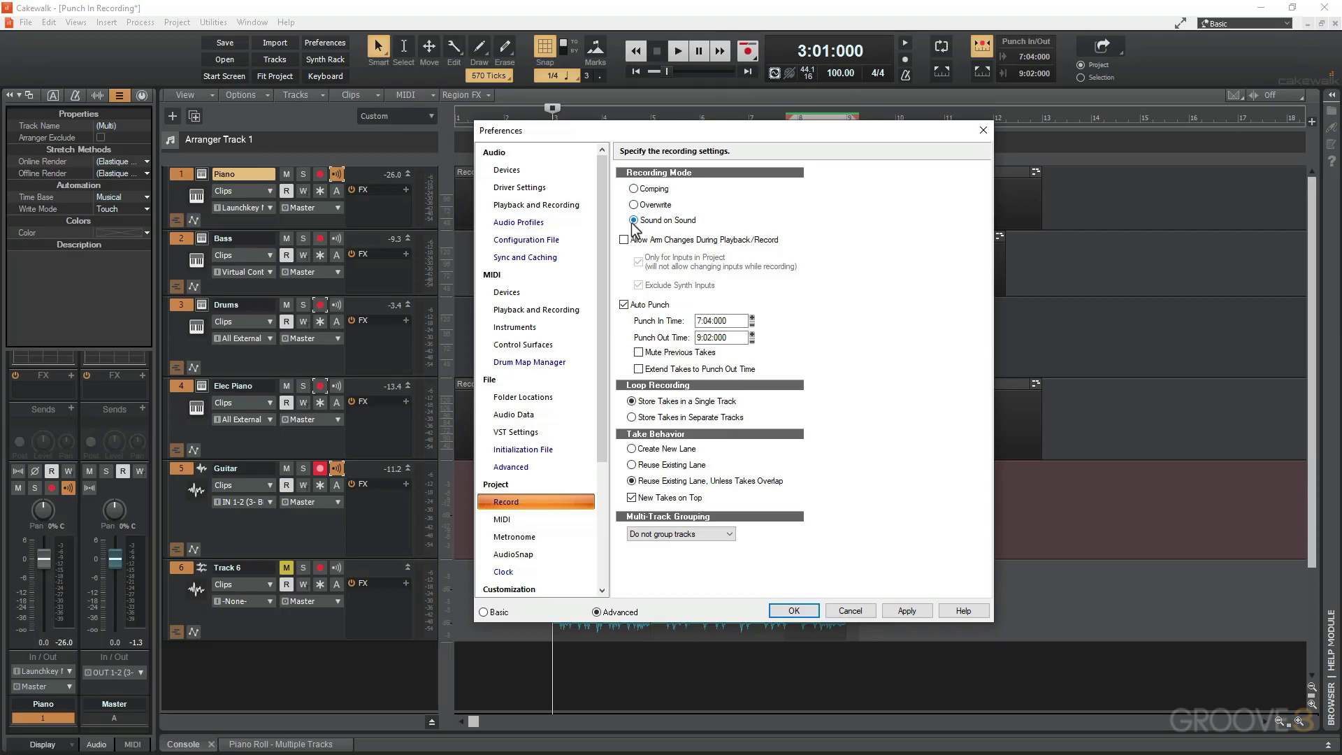
left_click(632, 205)
left_click(914, 615)
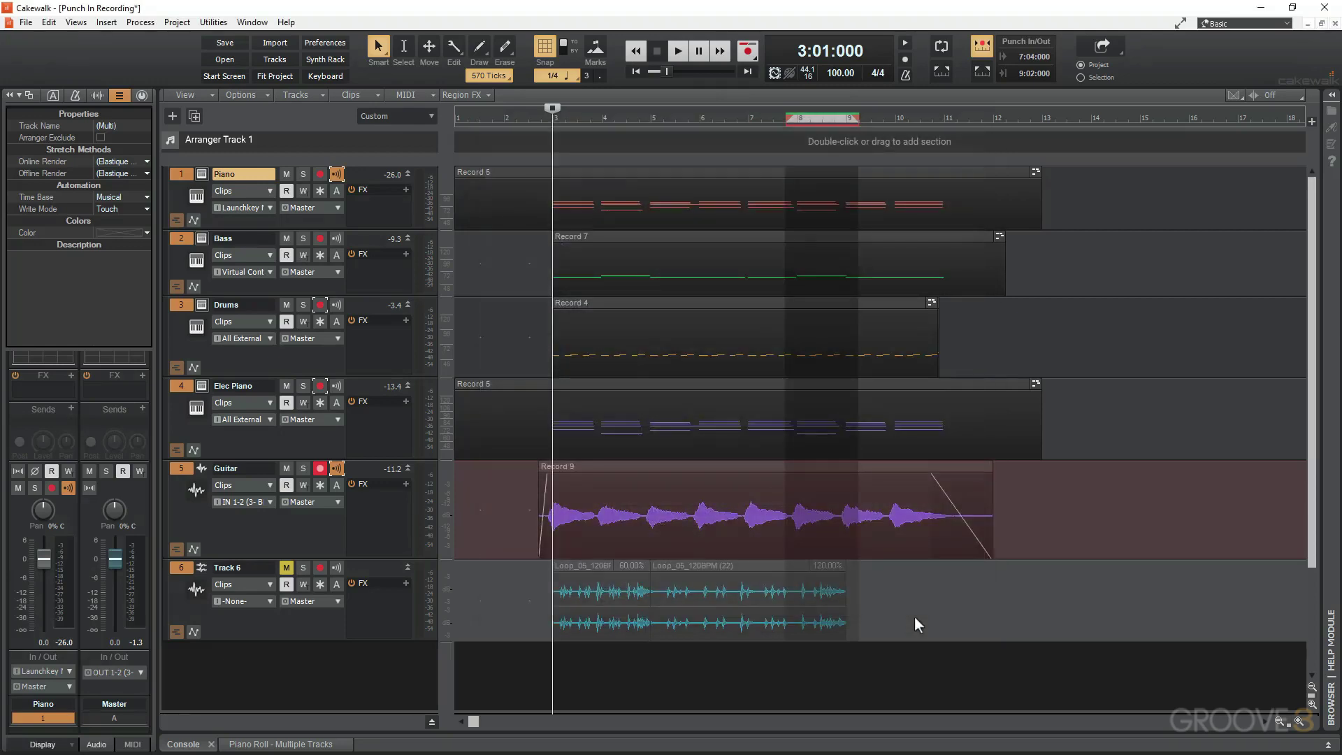
Step: Close preferences, run a brief punch pass, and remove the first guitar clip's fade-out
left_click(801, 610)
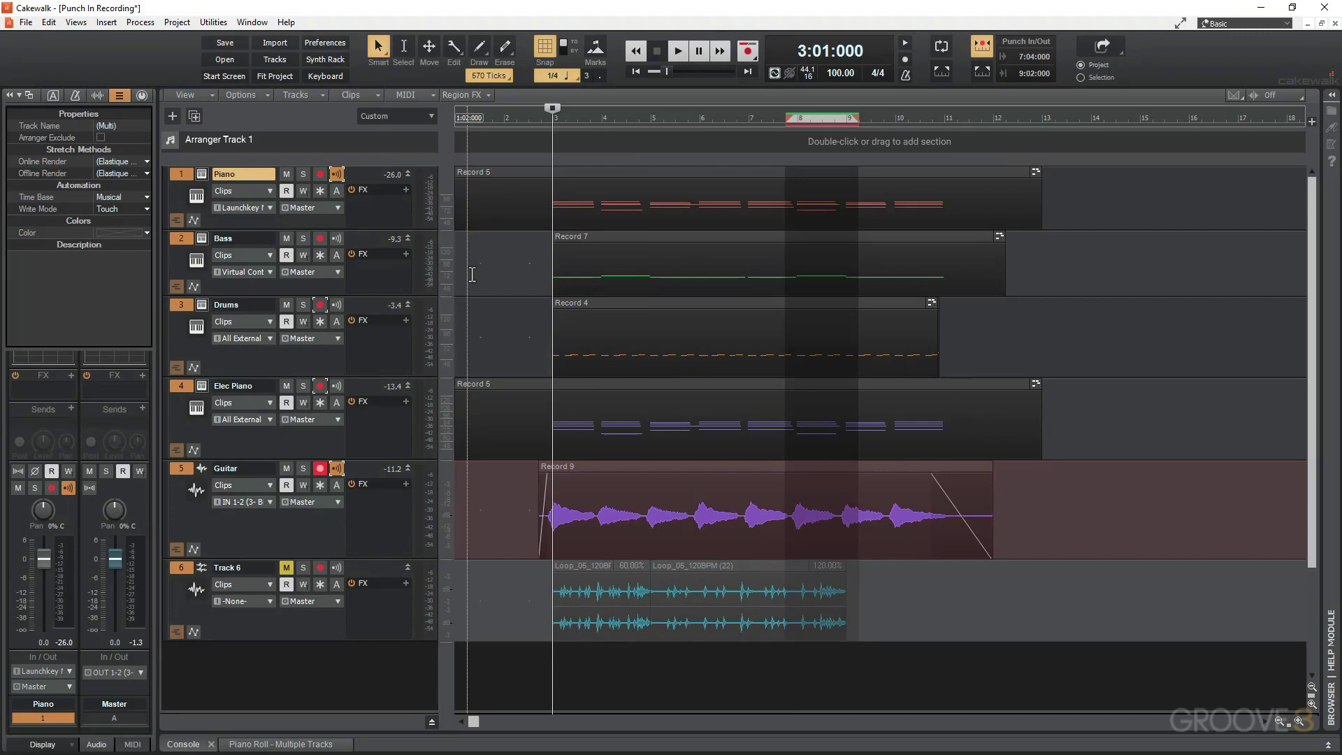
key("r")
key("space")
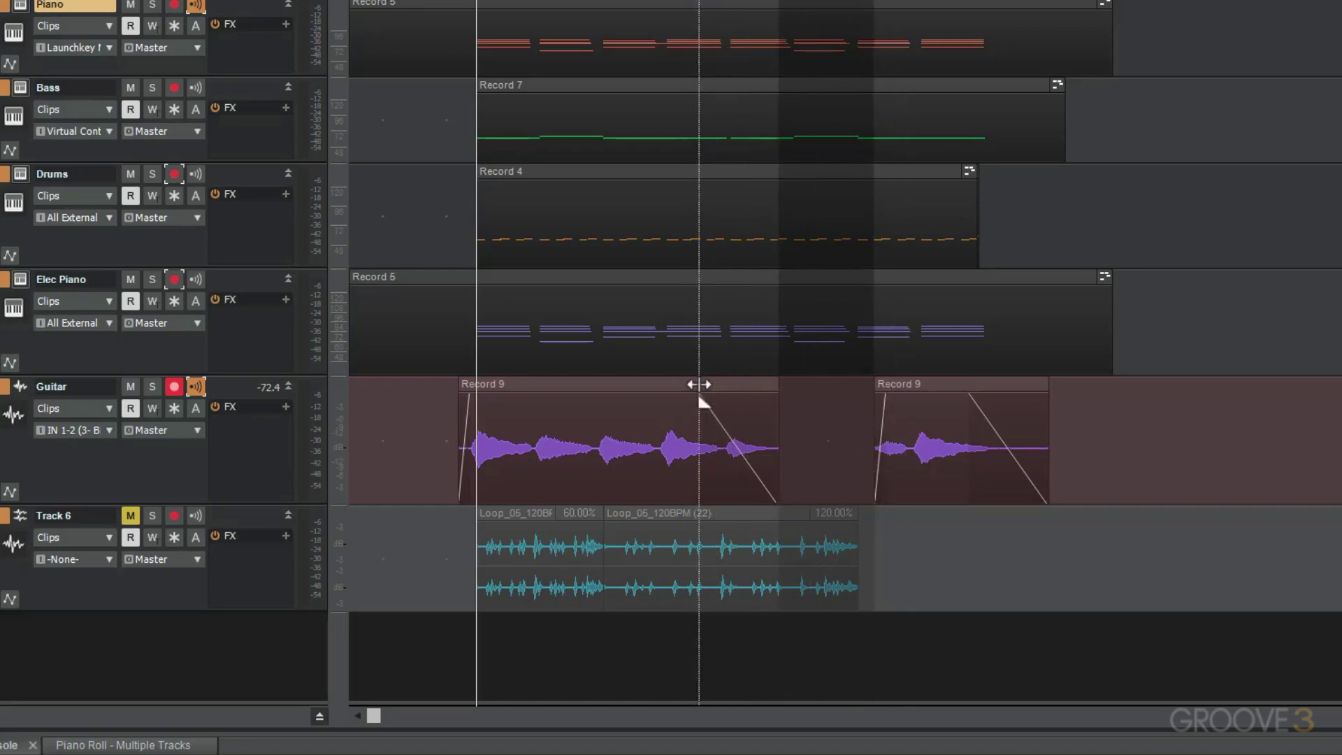
left_click_drag(698, 395, 776, 404)
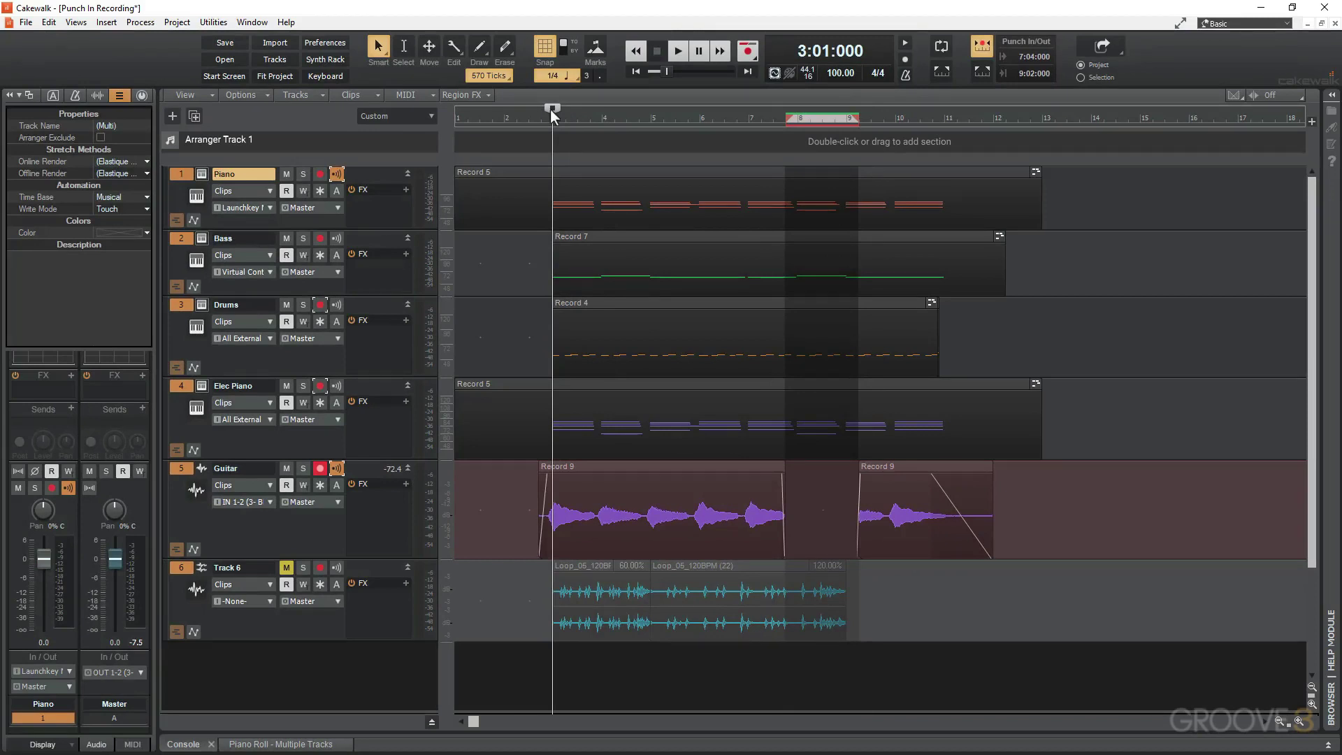
Step: Record a new guitar take through the 7:04–9:02 punch region, creating Record 10
key("space")
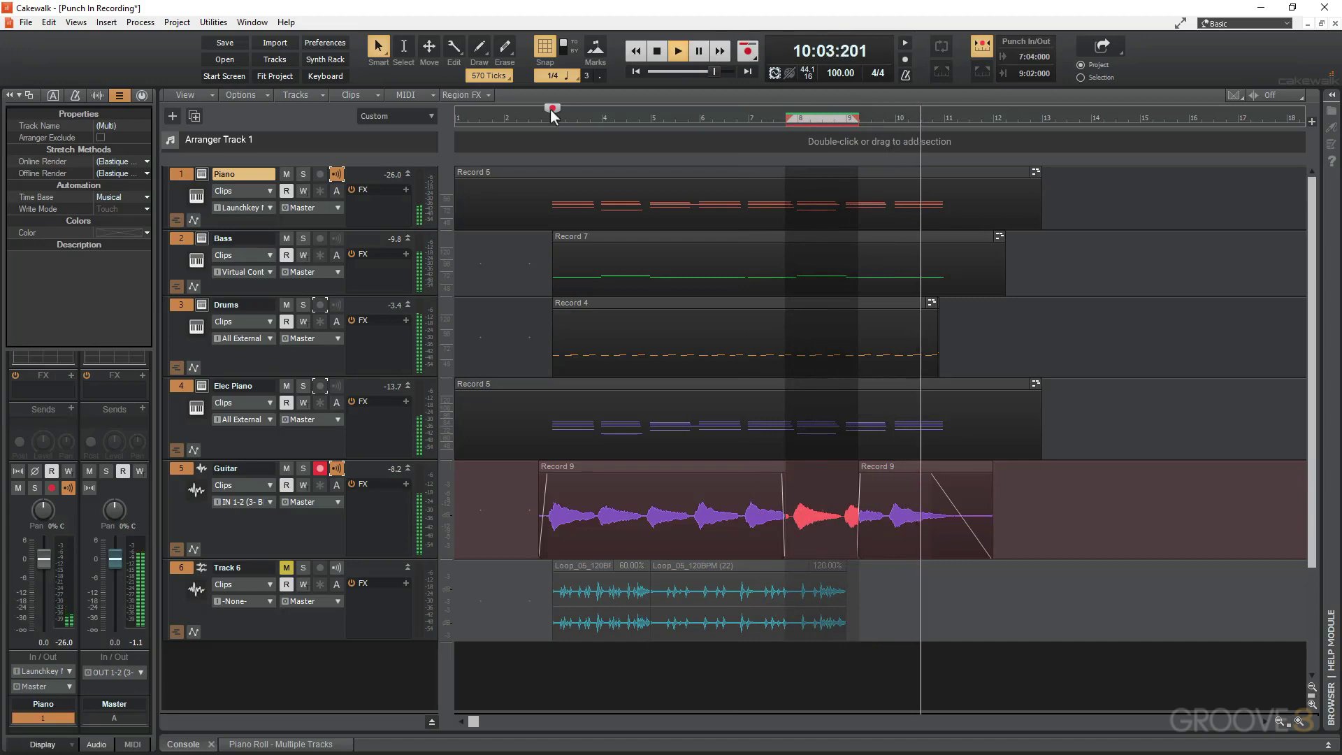
key("space")
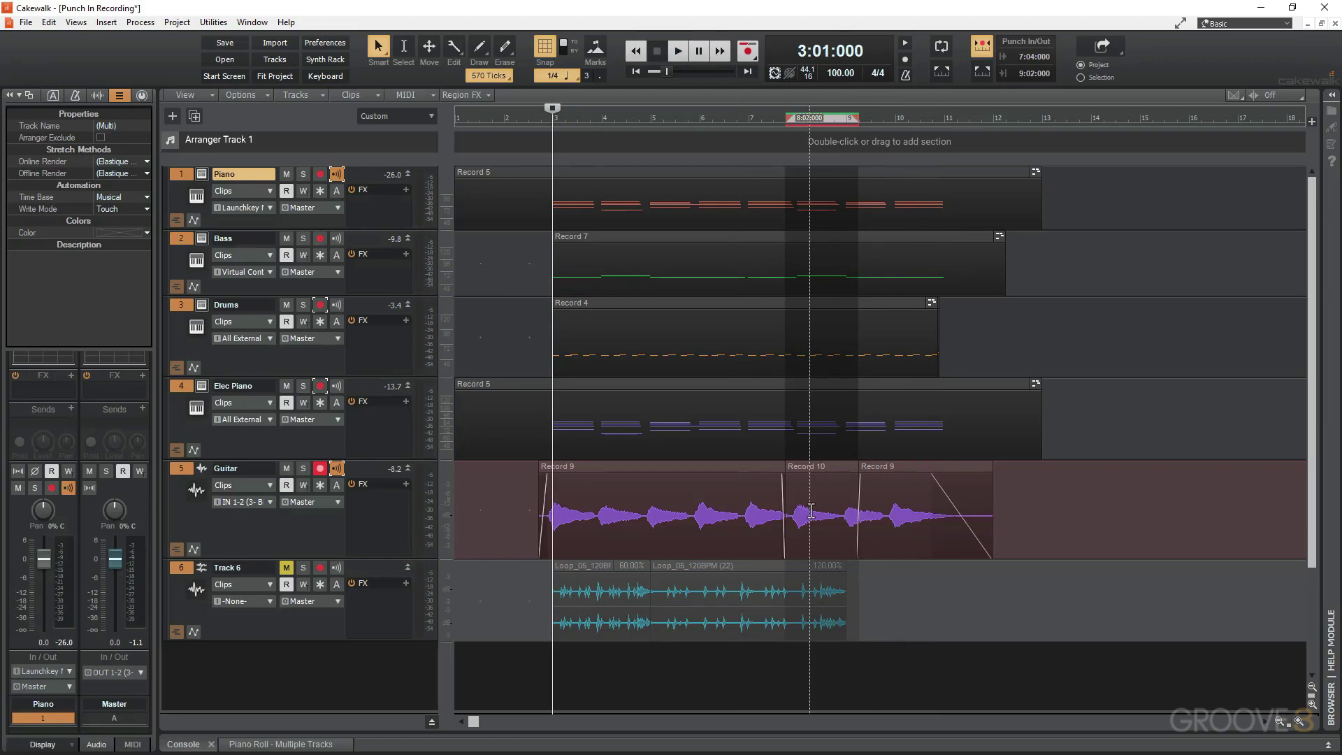
Step: Zoom in and place the playback position at the 7:04:000 punch-in point
scroll(811, 510, "up", 3)
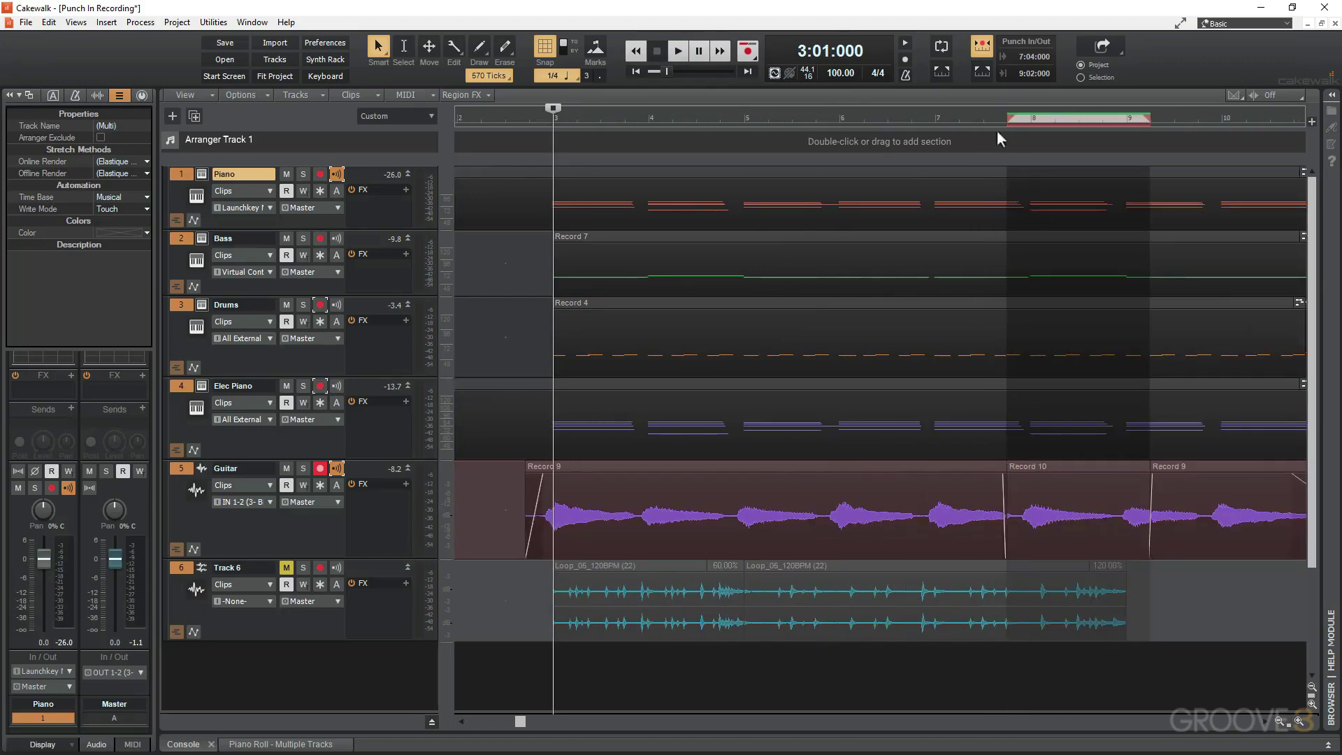
left_click(1003, 119)
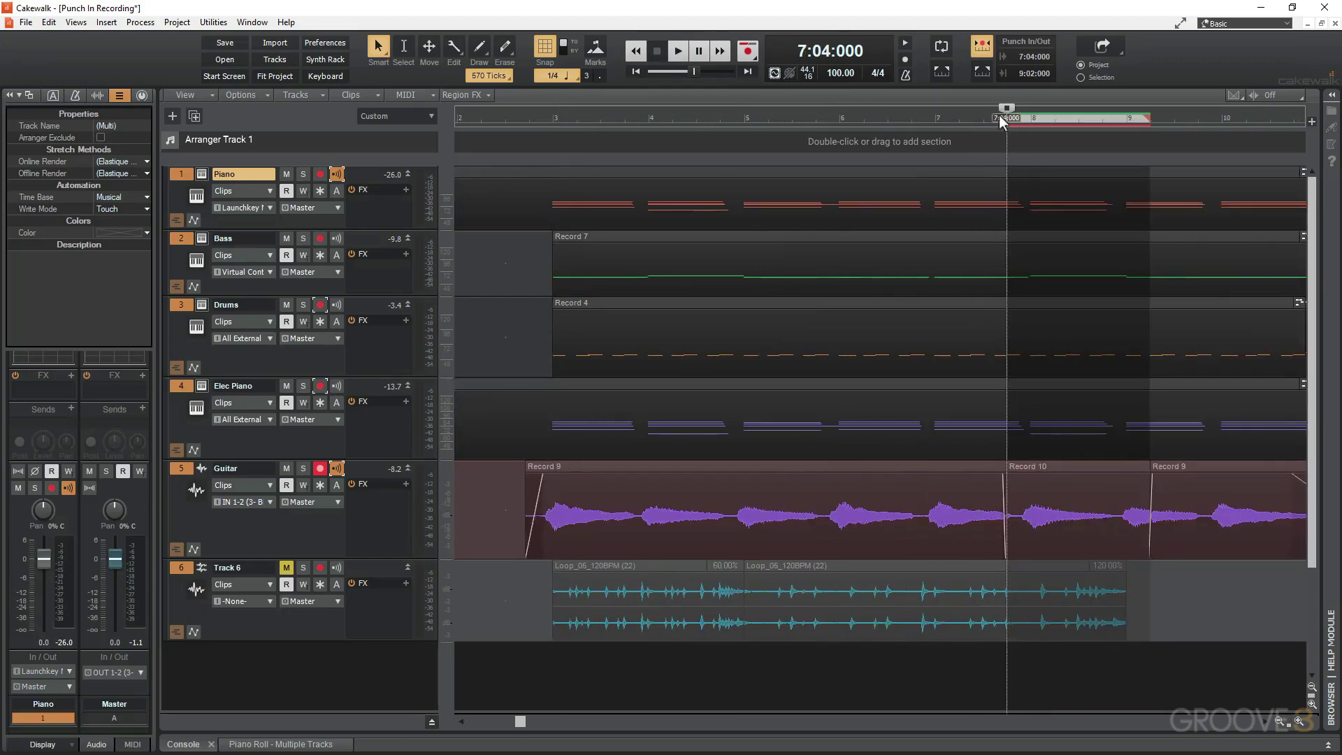
scroll(995, 389, "up", 2)
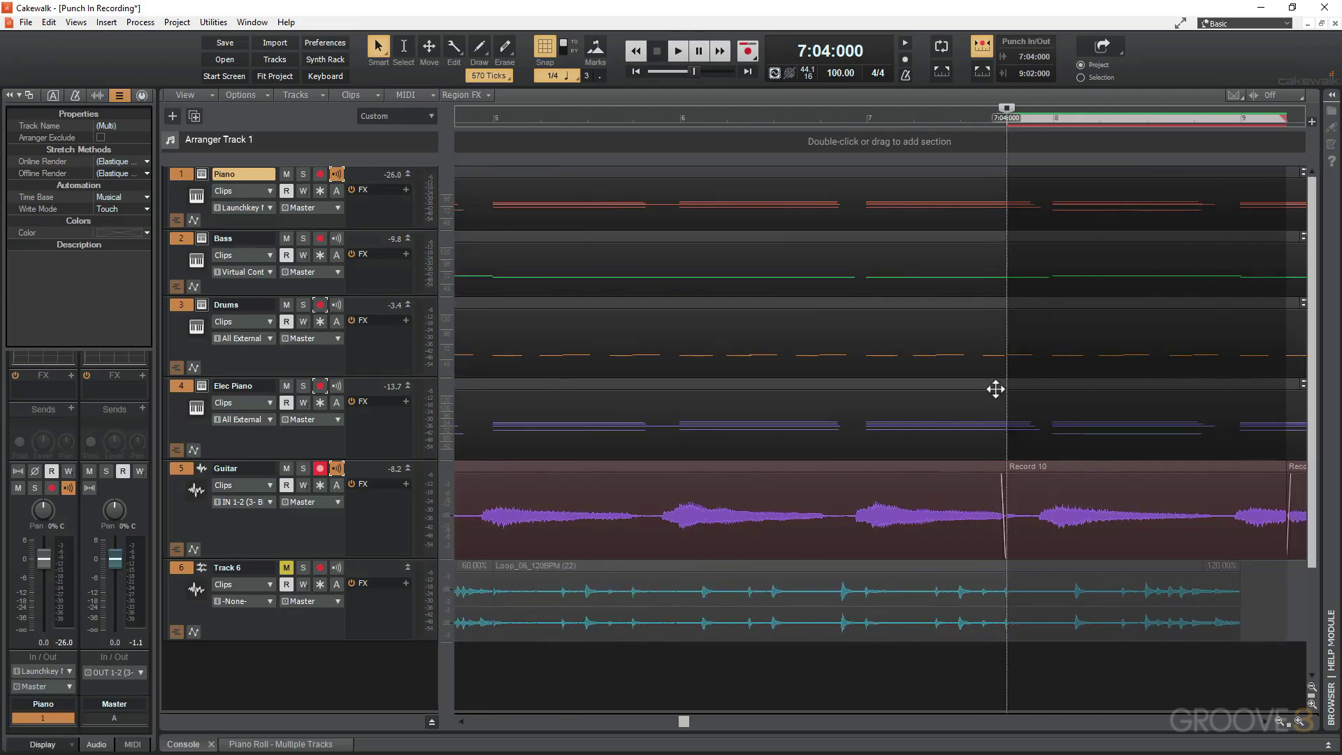
scroll(999, 468, "right", 3)
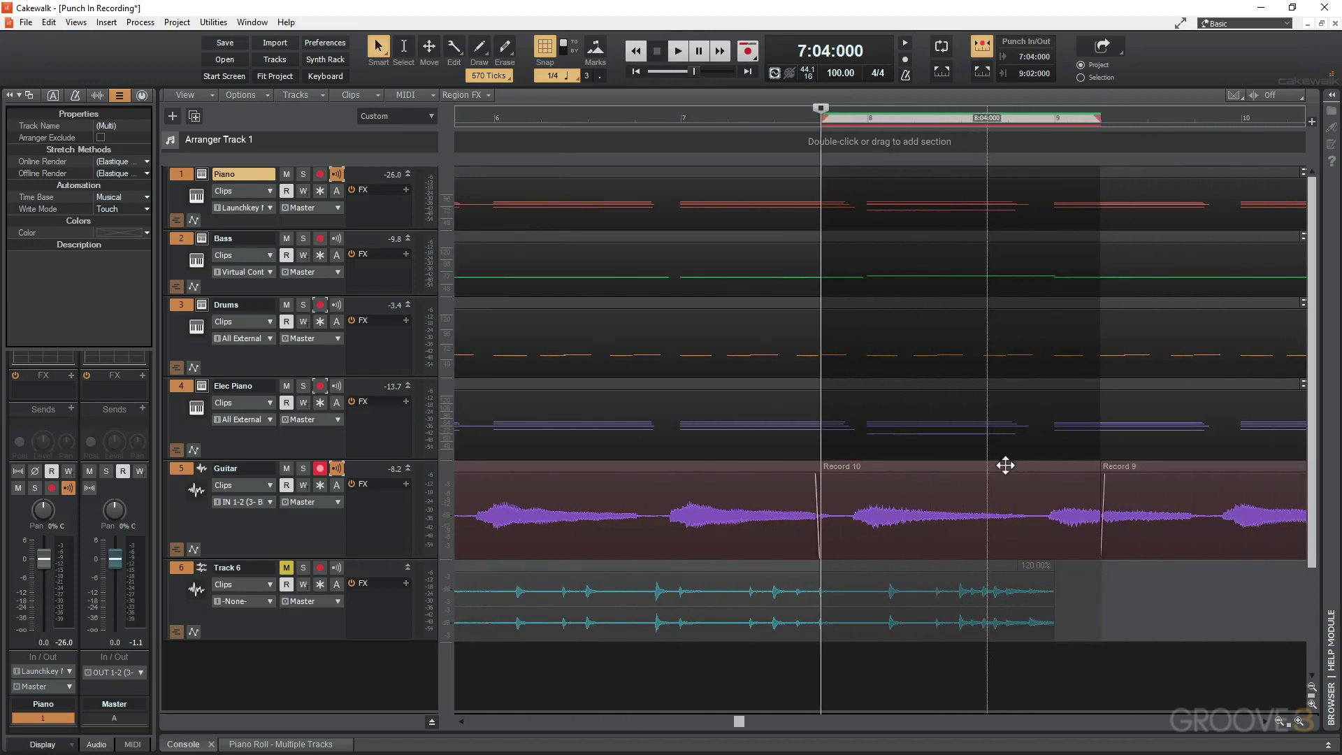
scroll(1005, 465, "right", 1)
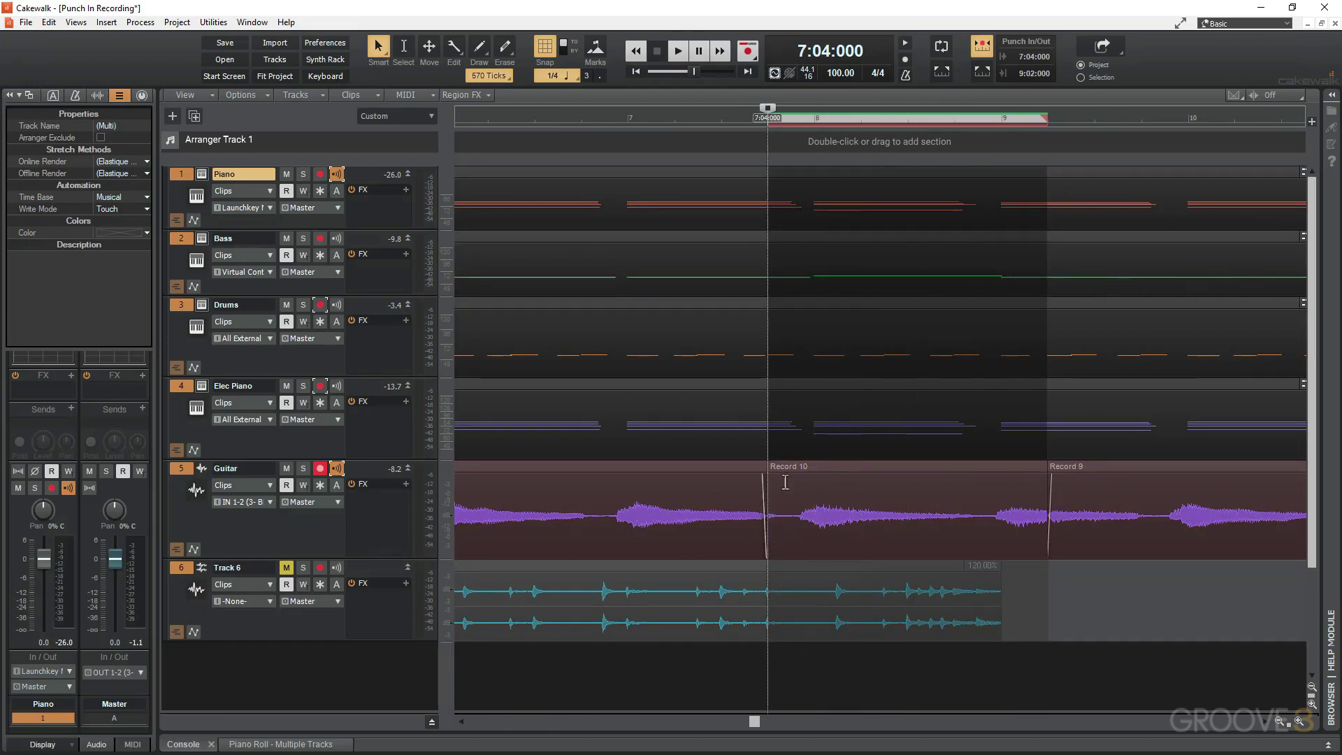
Step: Trim Record 10's start later, give it a fade-in, and extend the first clip underneath
left_click(698, 464)
left_click(818, 468)
left_click(1118, 468)
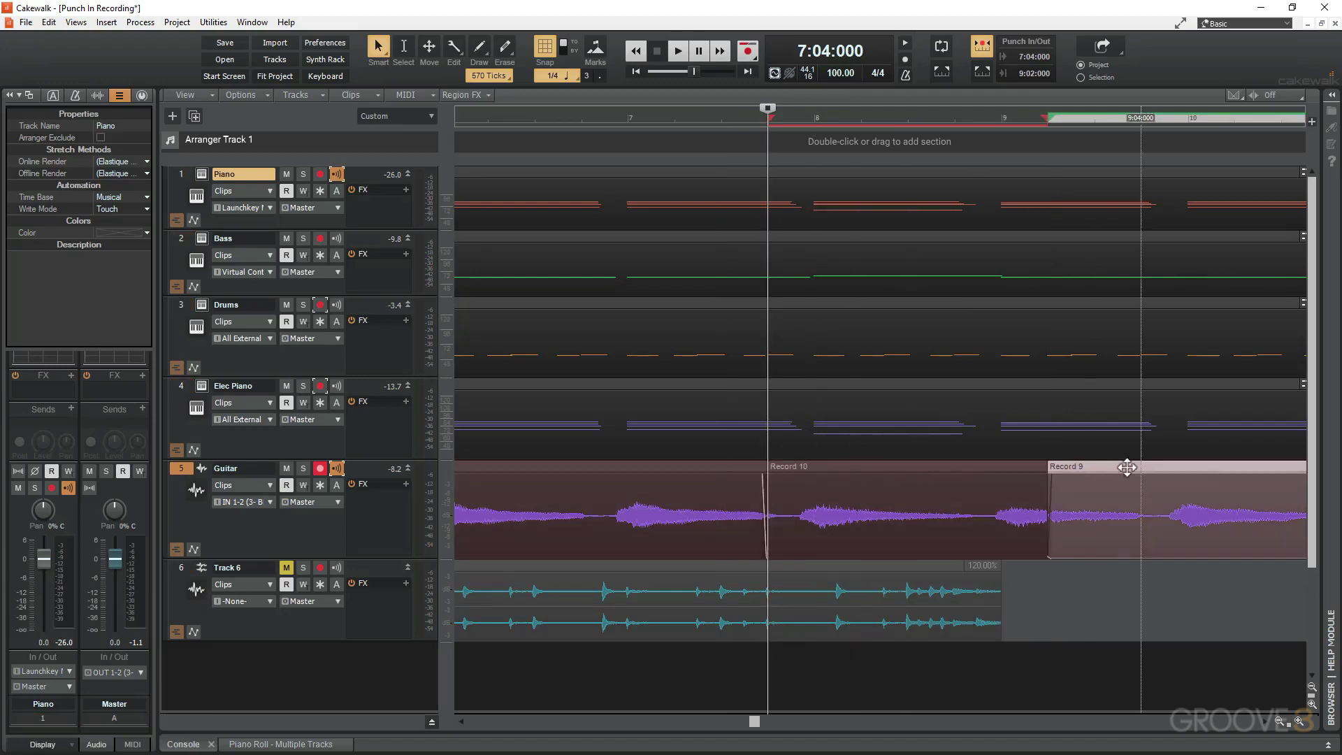
left_click(951, 467)
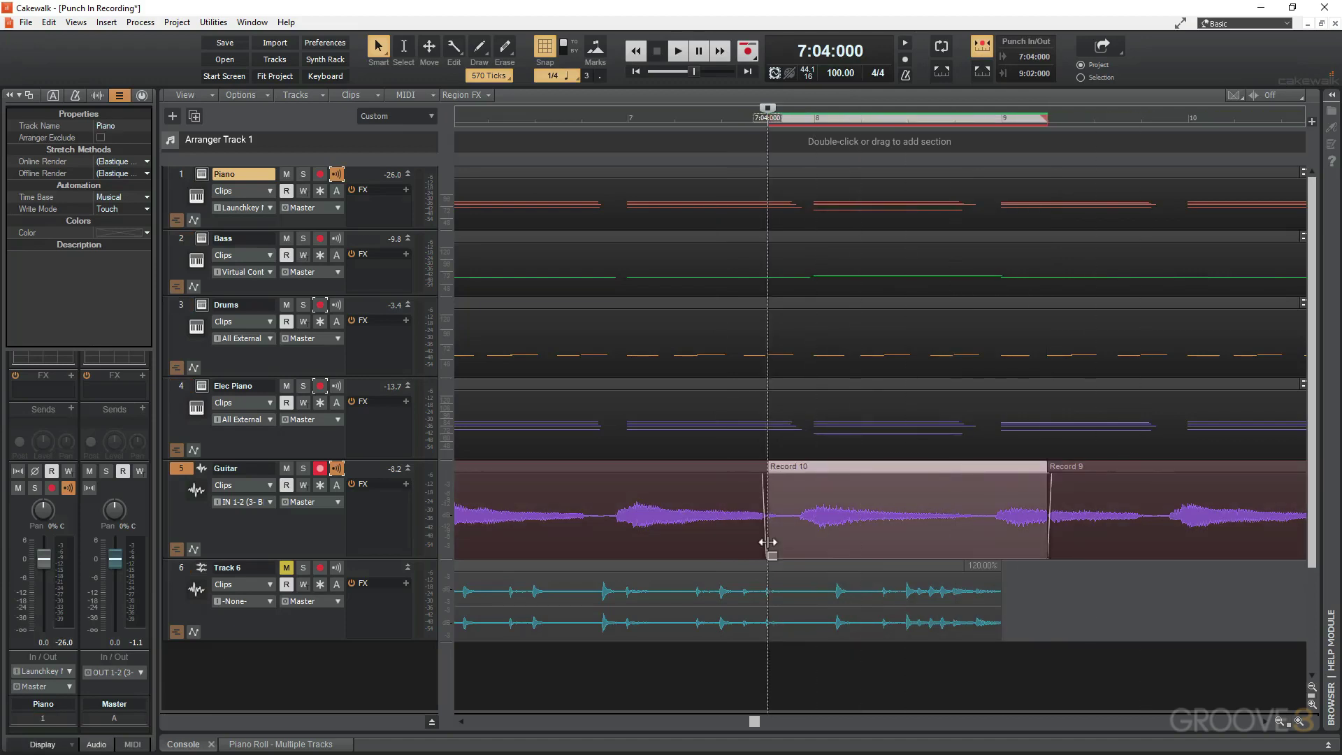
left_click_drag(767, 542, 790, 545)
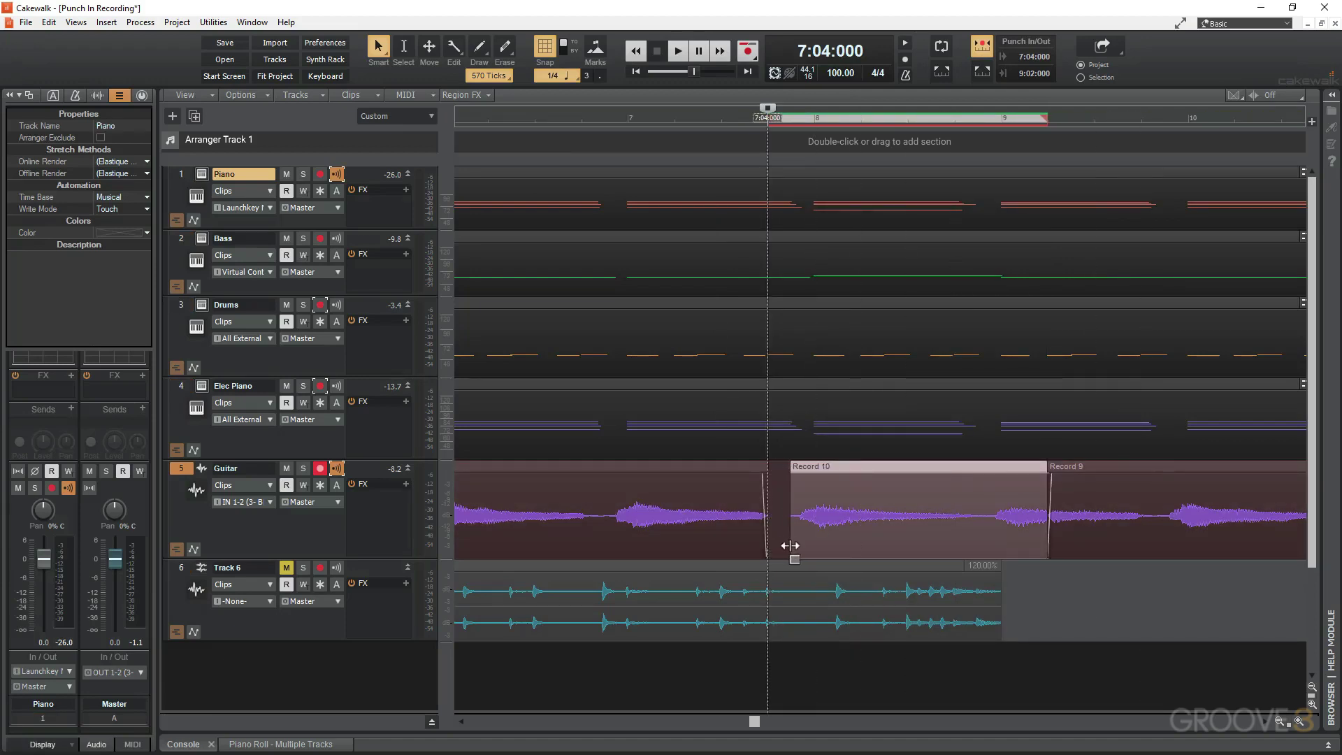
left_click_drag(791, 474, 795, 478)
left_click_drag(764, 550, 792, 550)
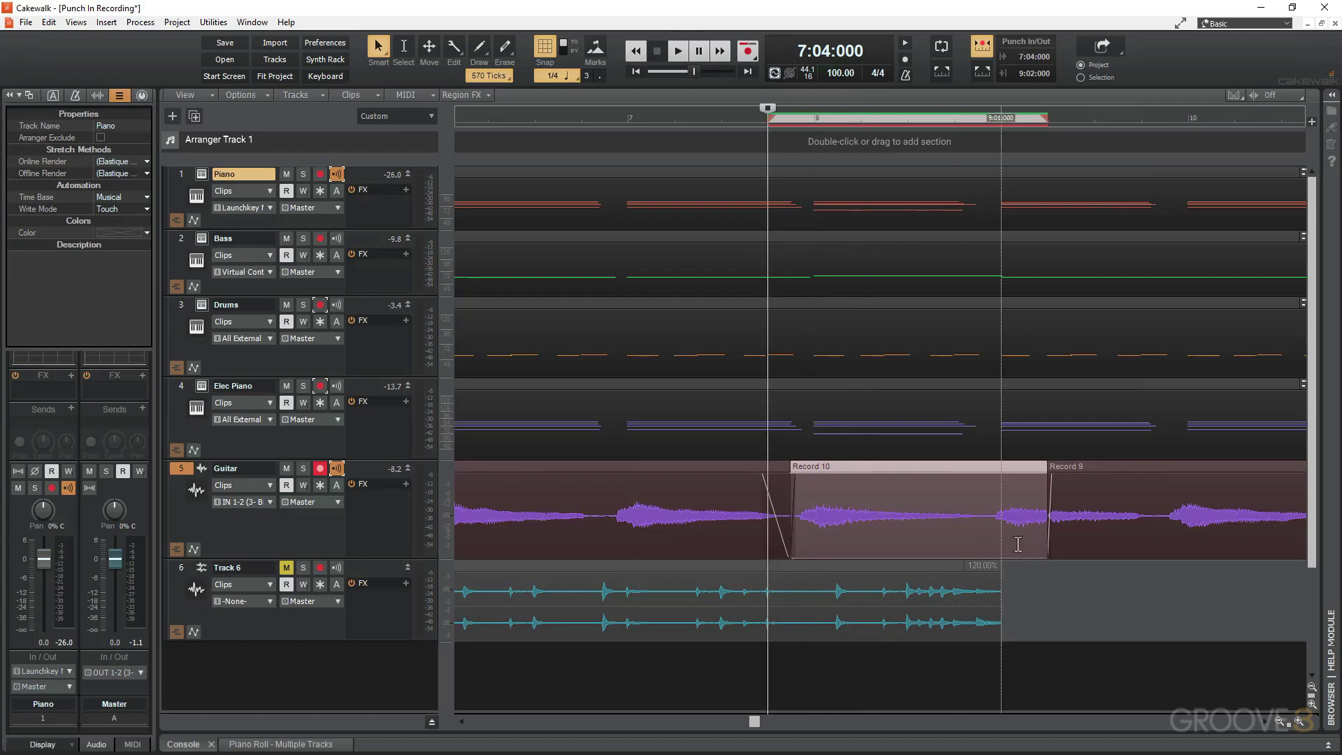
Step: Trim Record 10's end to 9:01:000 and extend Record 9, without snap or fade-in, to overlap it
left_click_drag(1047, 551, 999, 552)
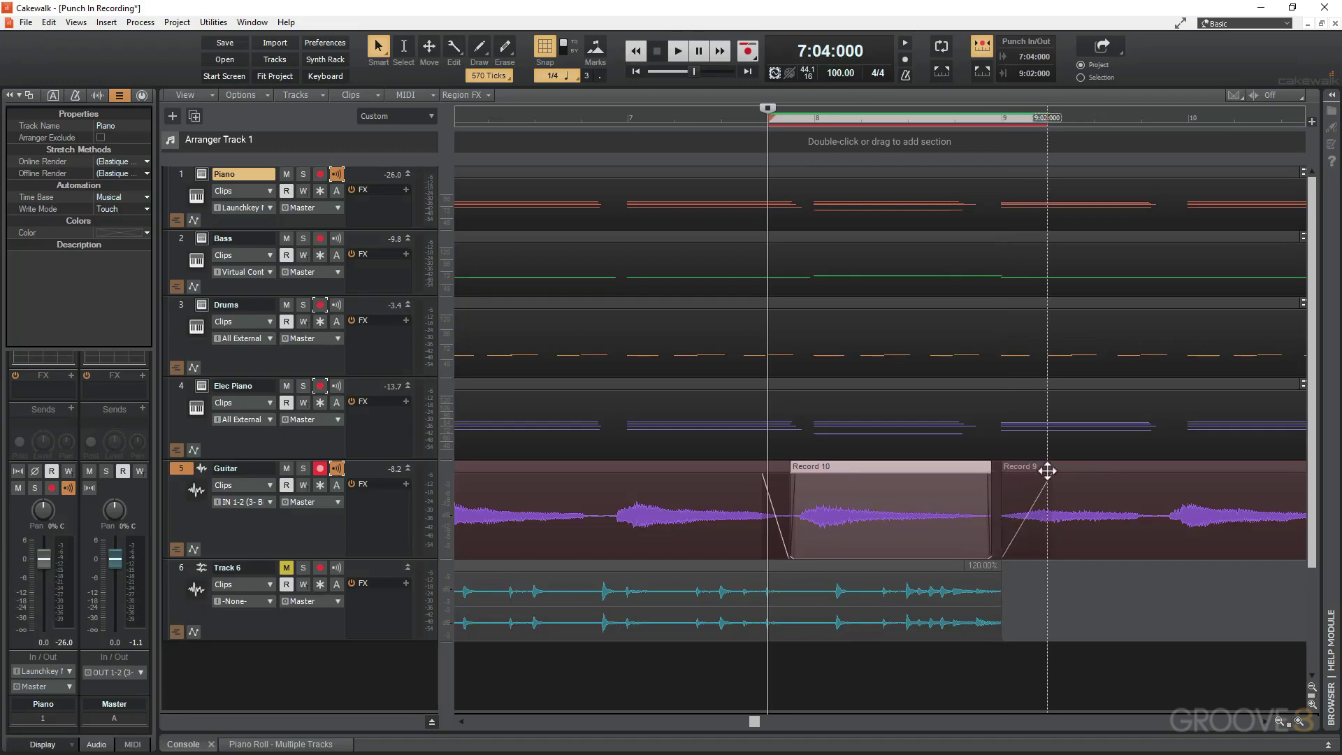
left_click_drag(1041, 470, 1004, 473)
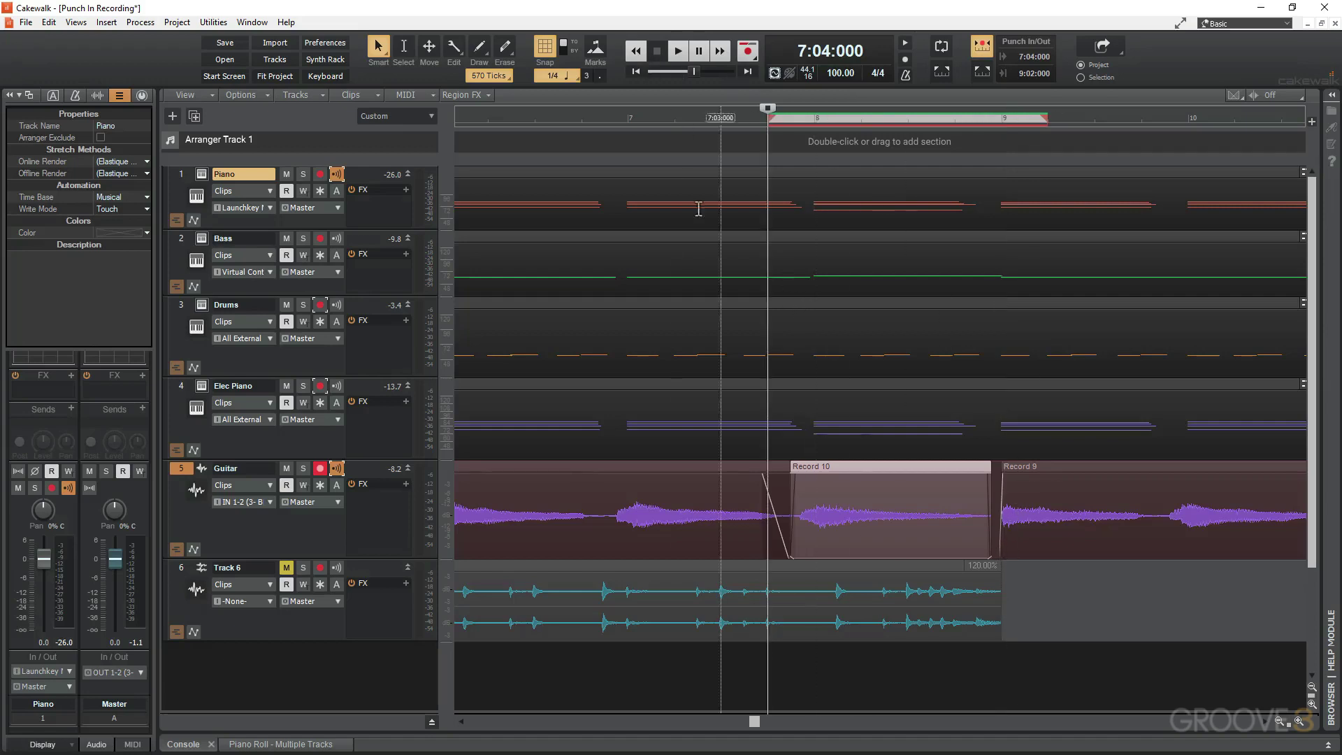
key("n")
left_click_drag(1001, 550, 991, 549)
left_click(1002, 471)
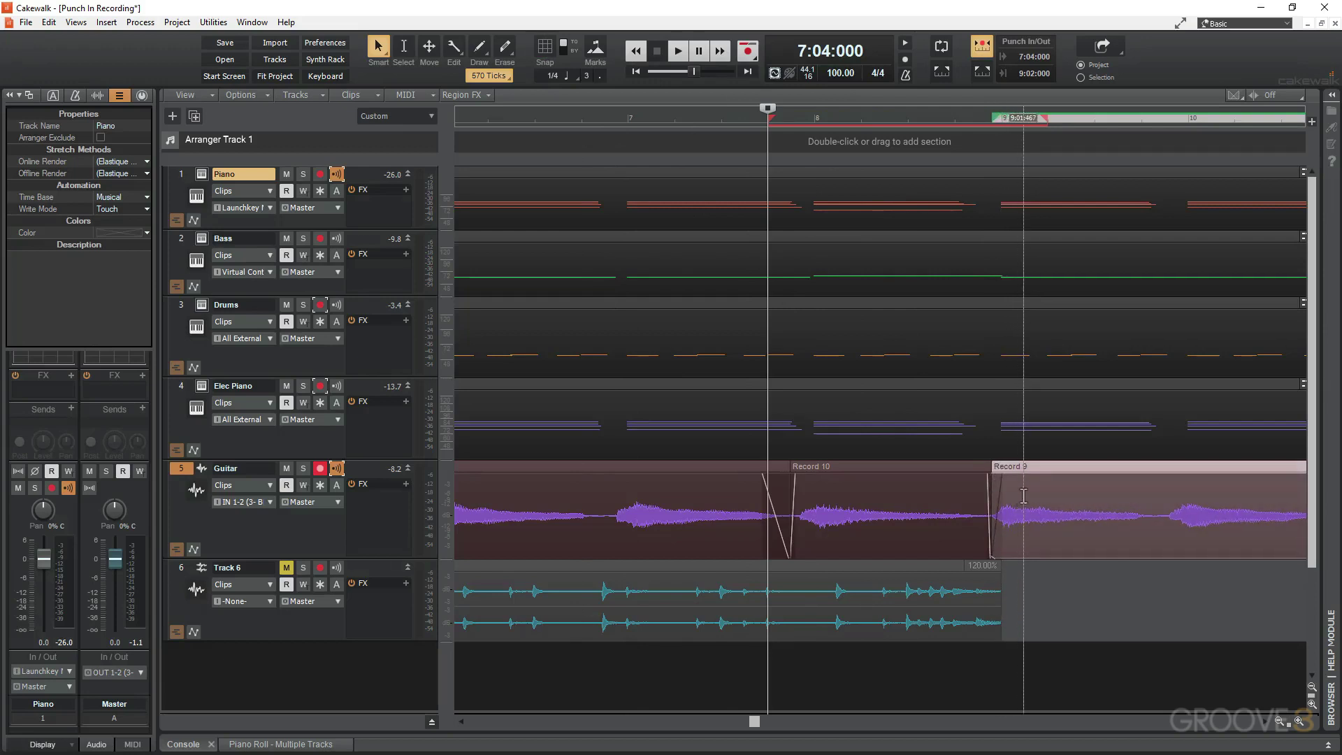
left_click(1027, 482)
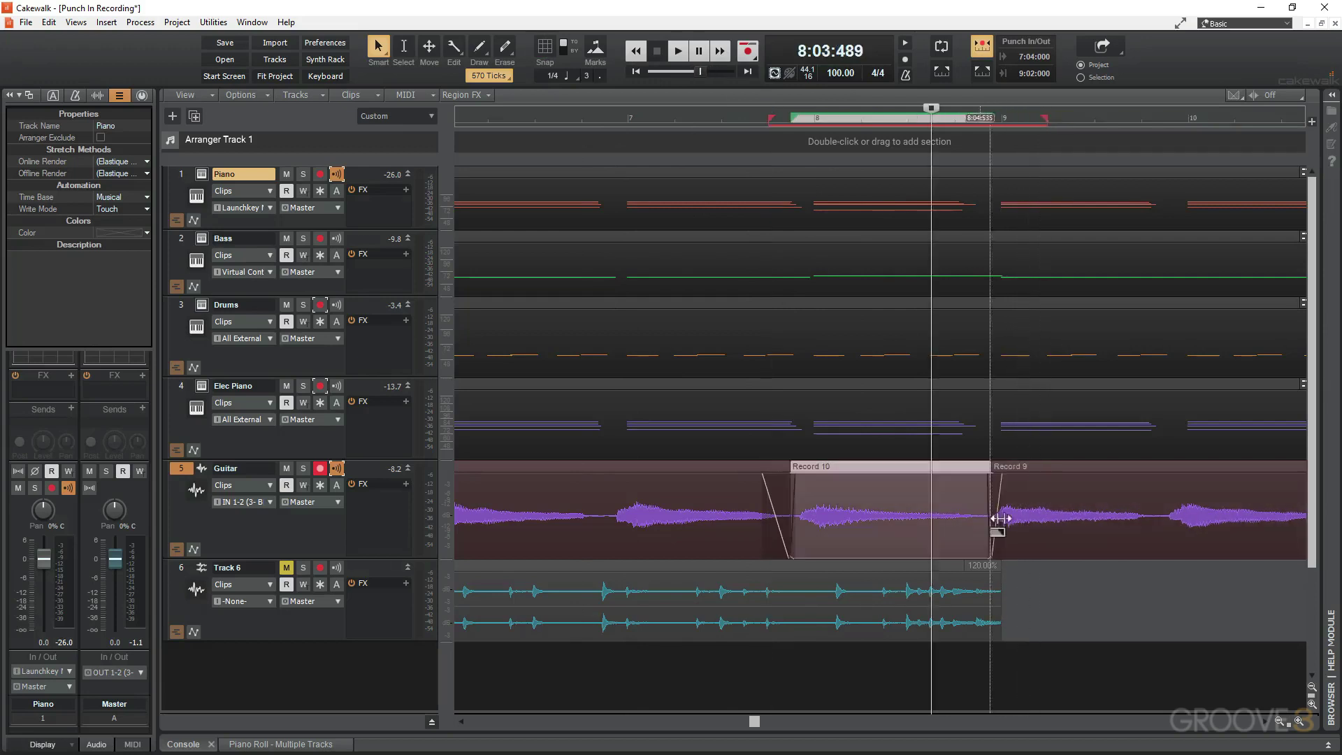
left_click(1044, 518)
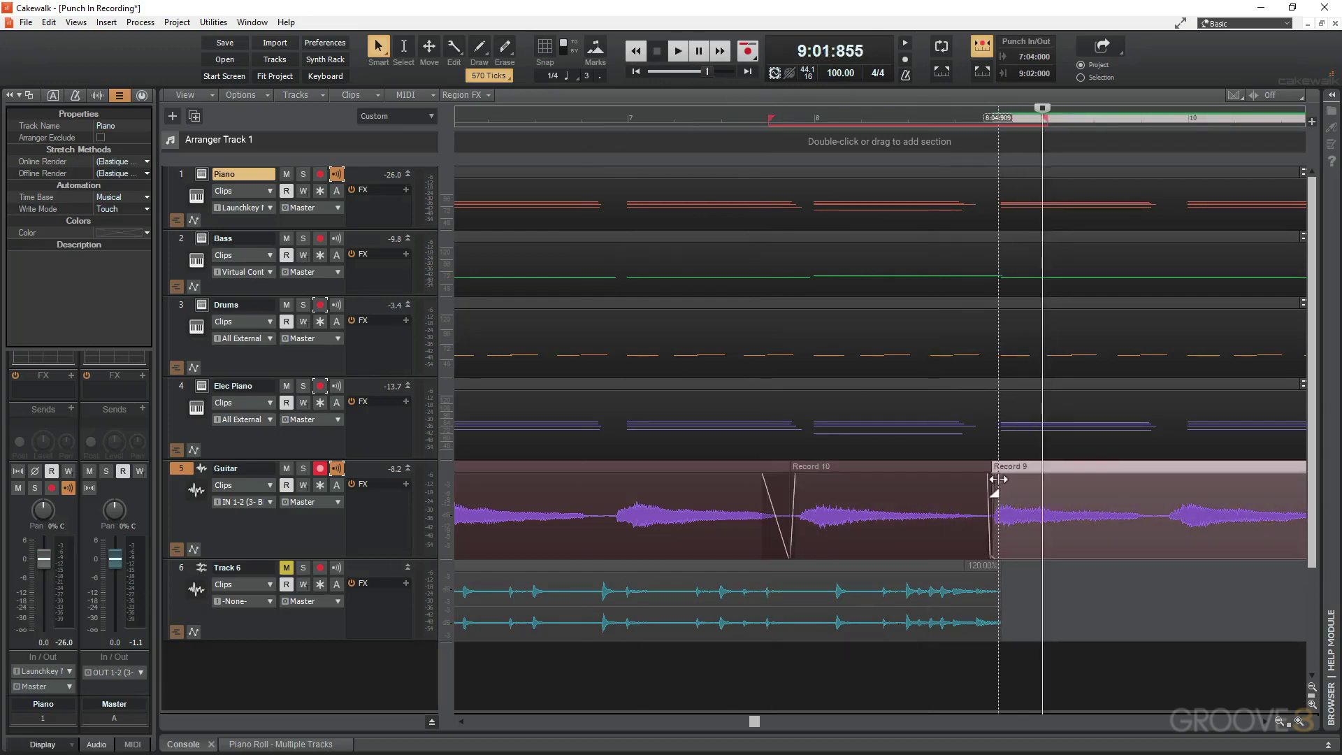
scroll(997, 479, "down", 5)
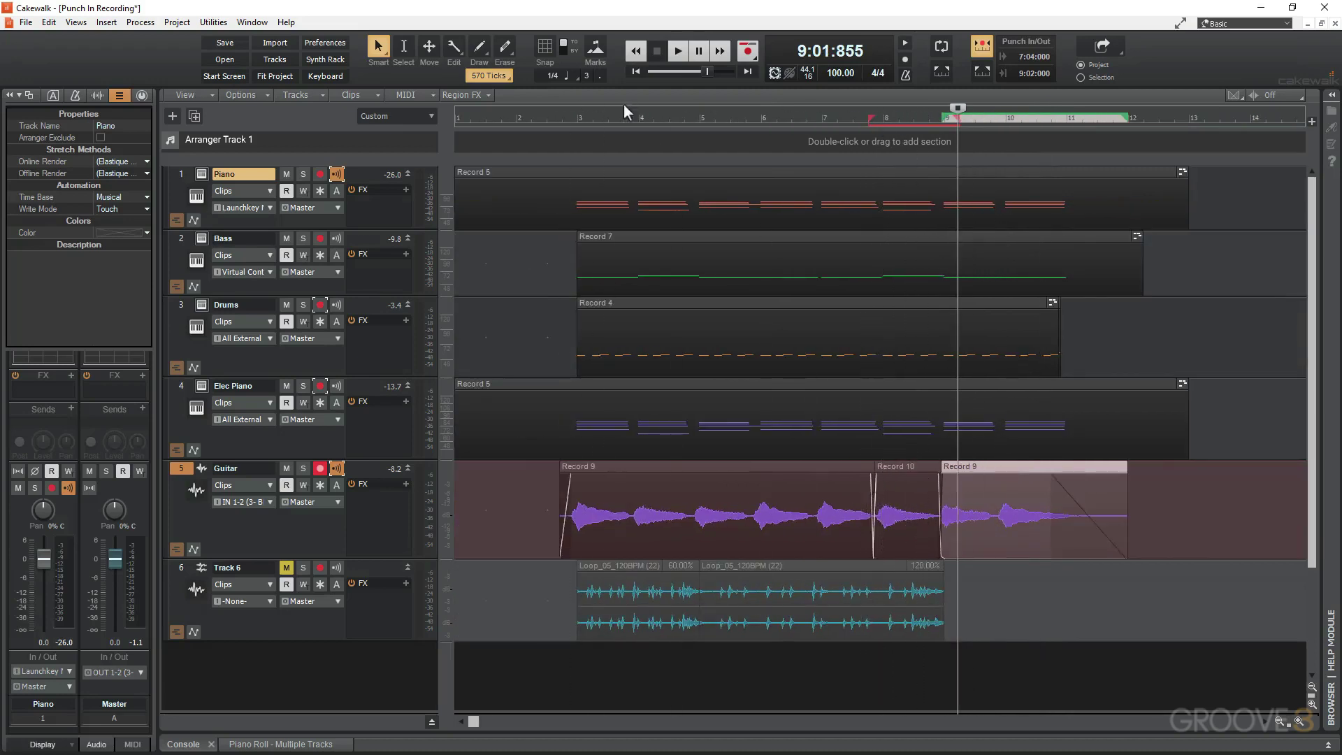
Step: Play the guitar from 6:01:453 across the edited punch-in, then stop
left_click(766, 118)
key("space")
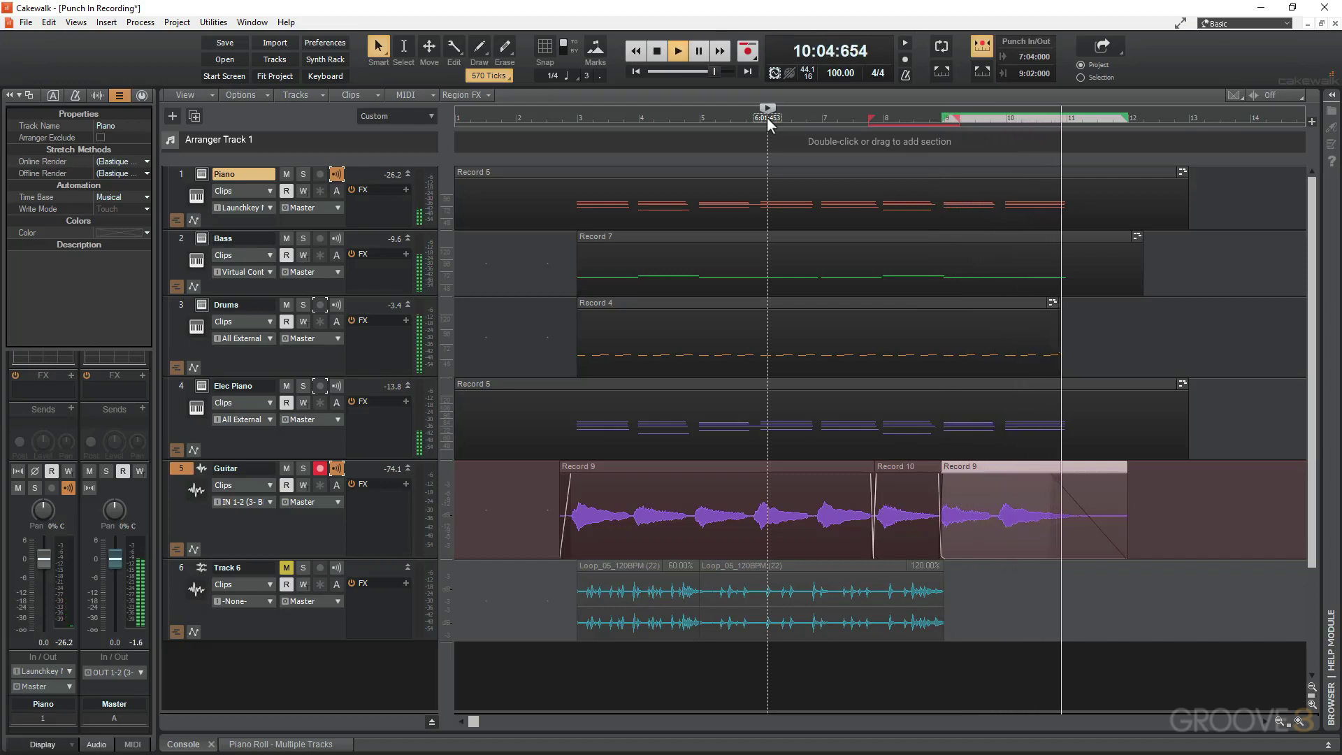
key("space")
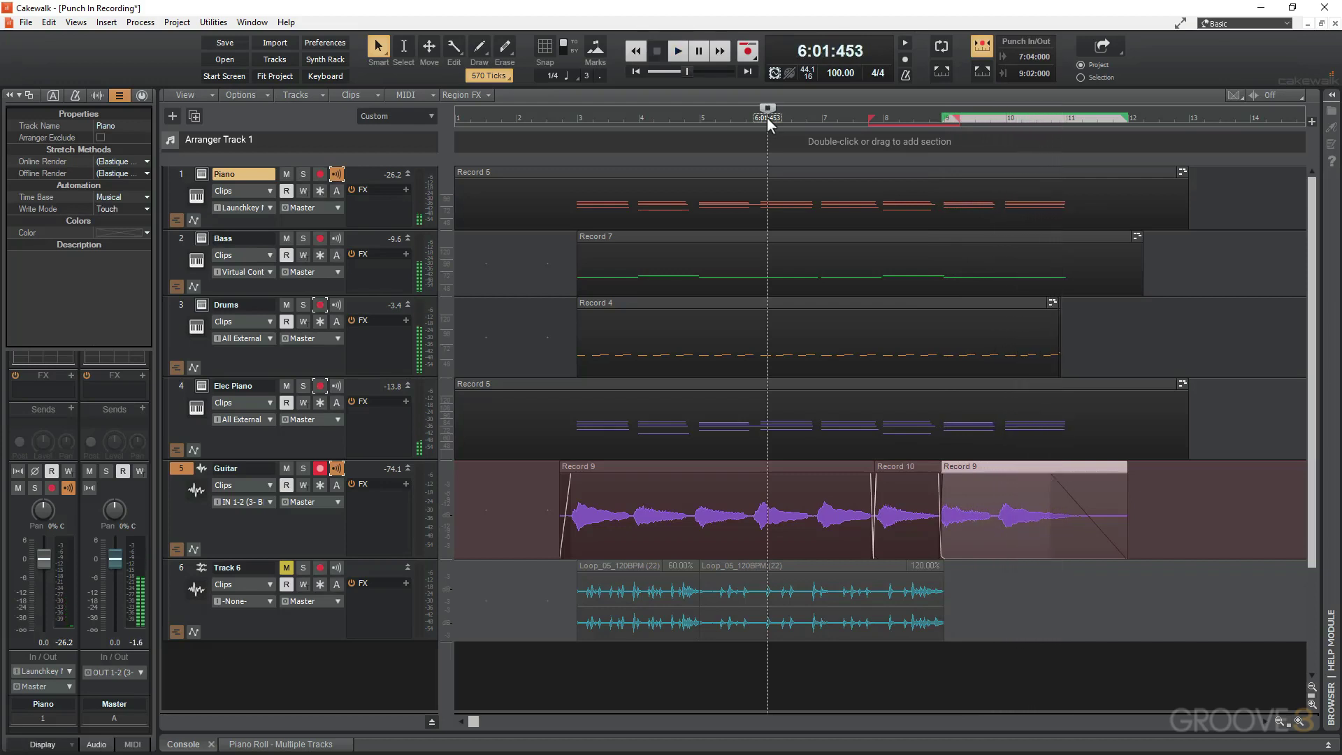